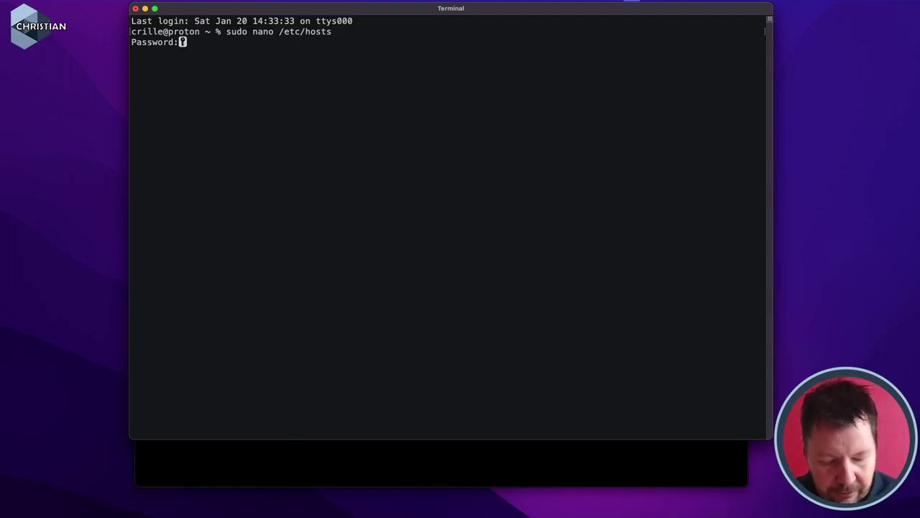
Submit the administrator password to open /etc/hosts, and add a line mapping 192.168.100.102 to riktigsajt.se below the existing entries
key(Return)
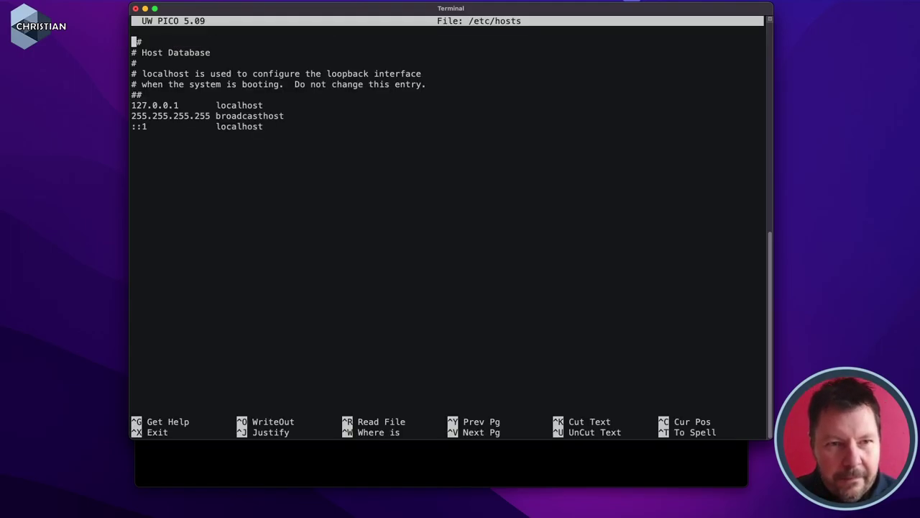
click(133, 136)
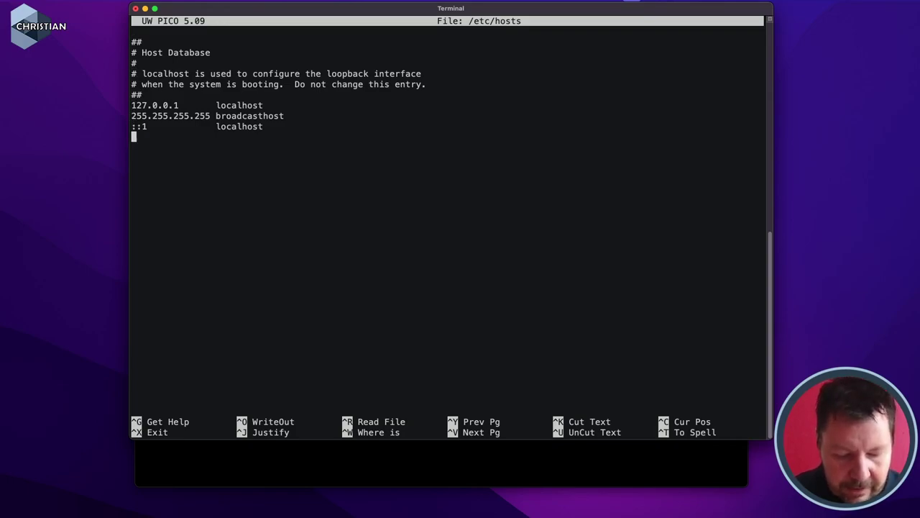
text(192.168)
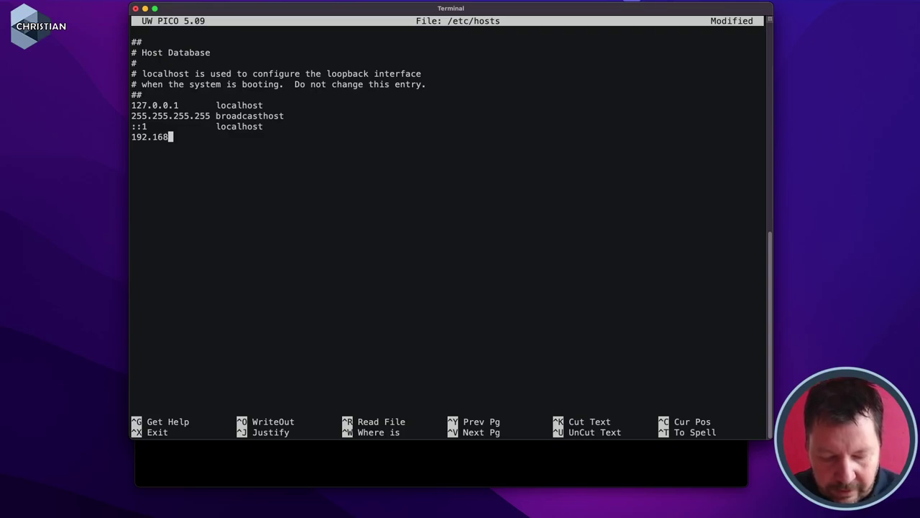
text(.100)
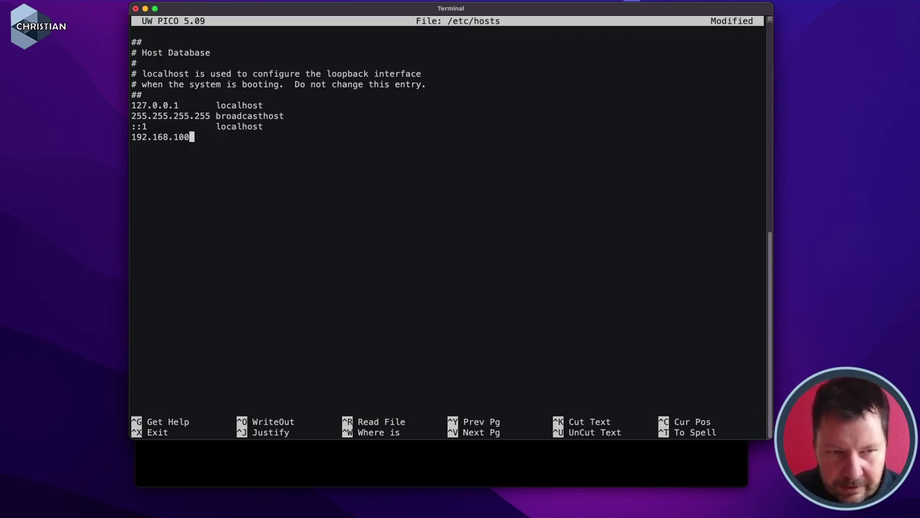
text(.102)
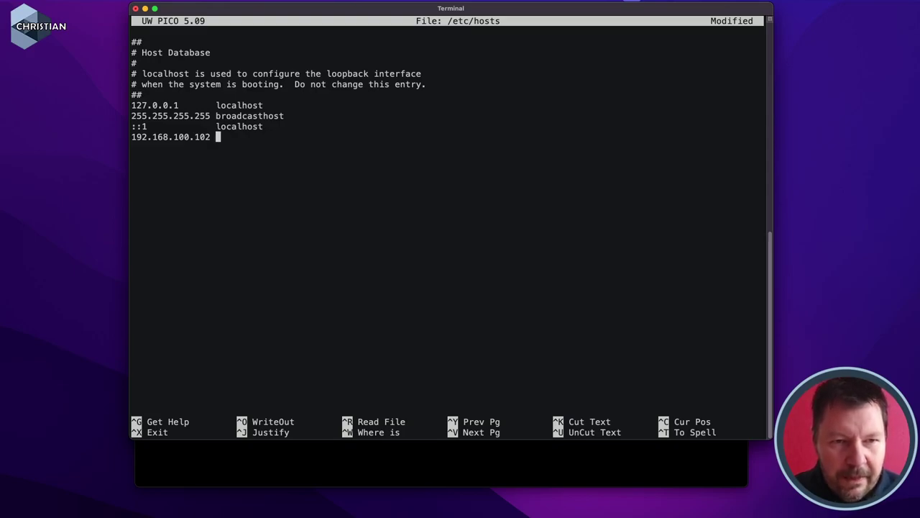
text( rik)
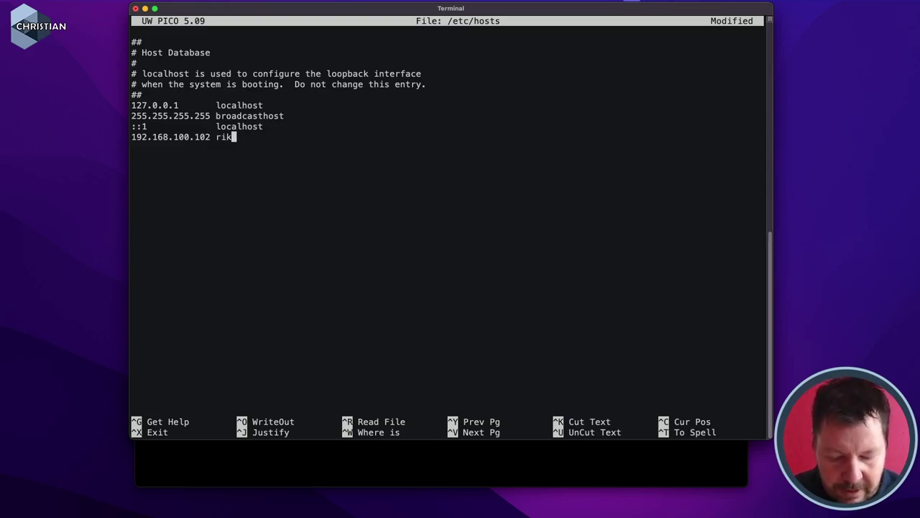
text(tigsajt.se)
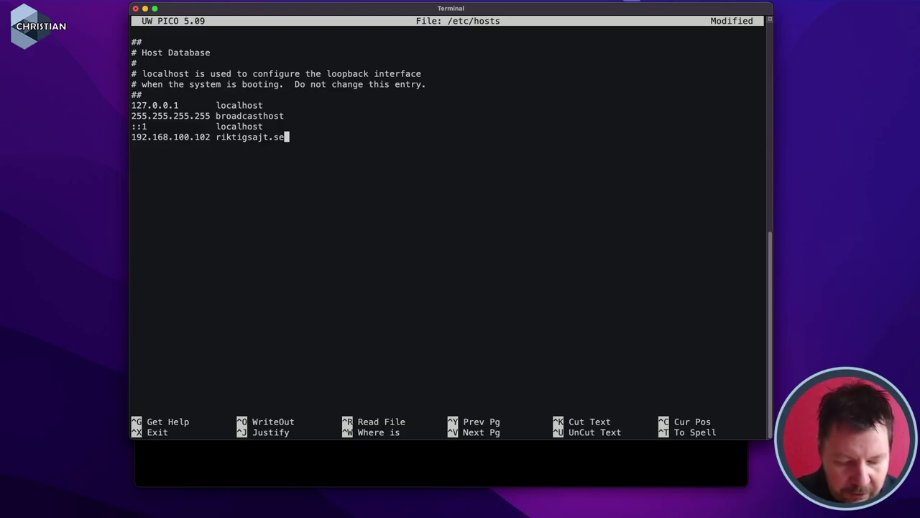
Save the edited file under its existing name /etc/hosts and exit the text editor
key(ctrl+o)
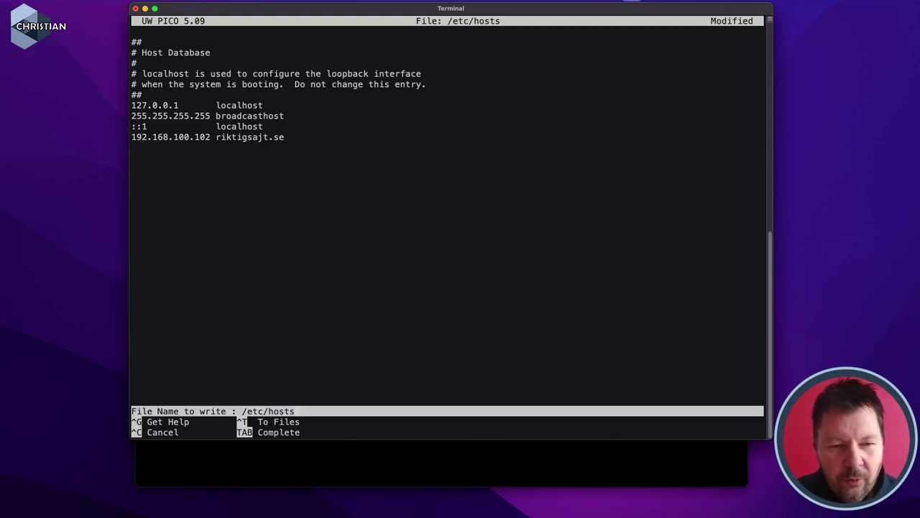
key(Return)
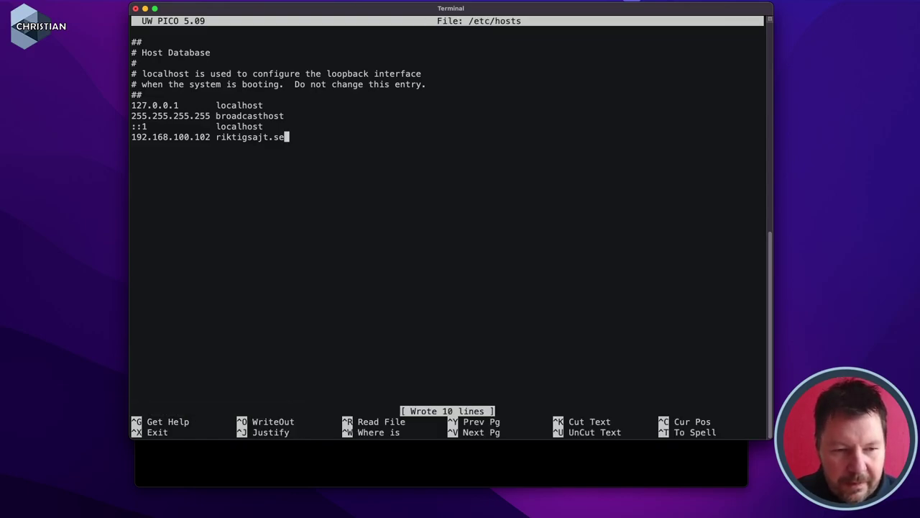
key(ctrl+x)
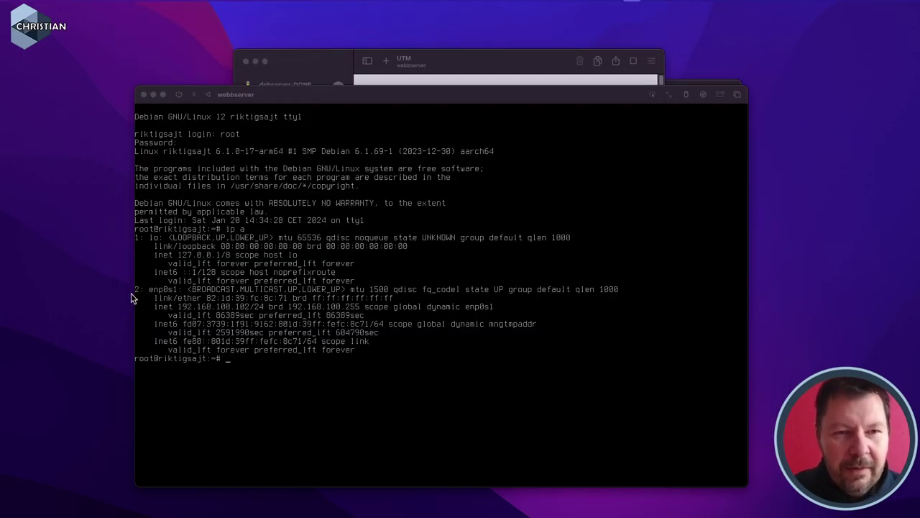
Minimise the webbserver console and the UTM main window, and close the Hämtade filer folder window
click(464, 99)
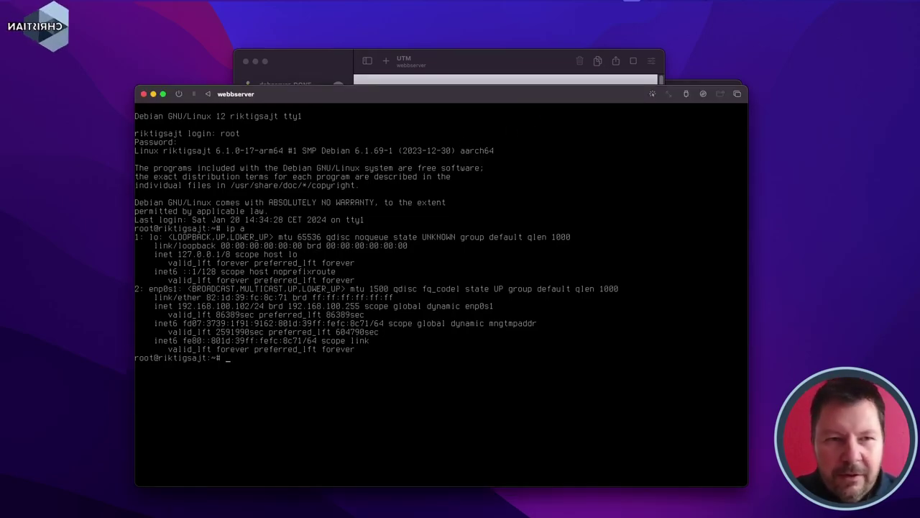
click(154, 94)
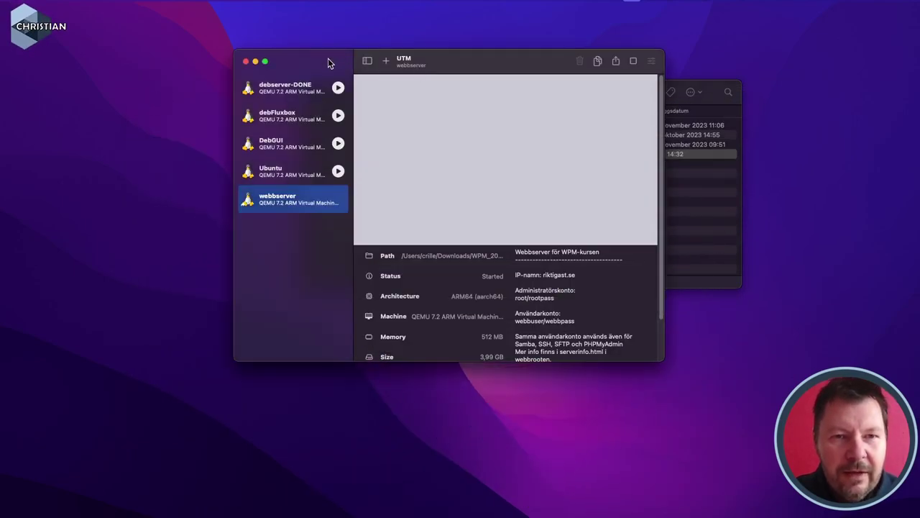
click(255, 62)
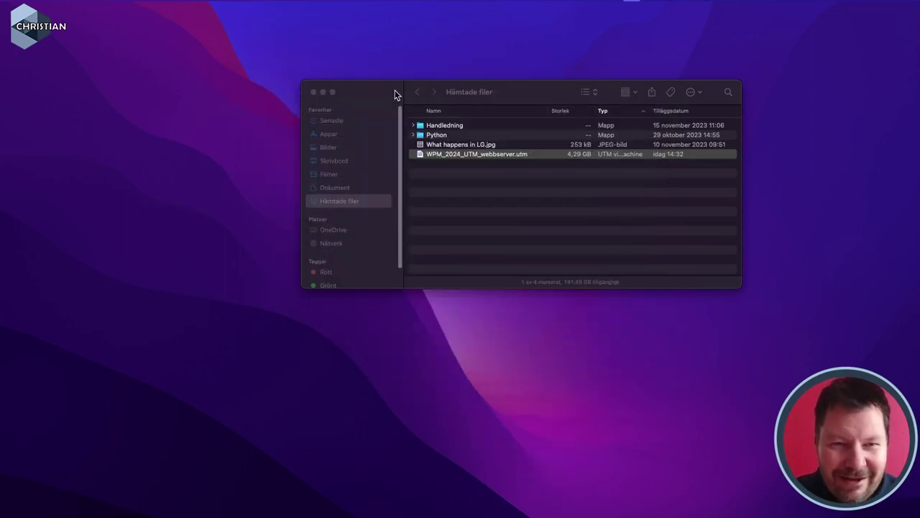
click(373, 92)
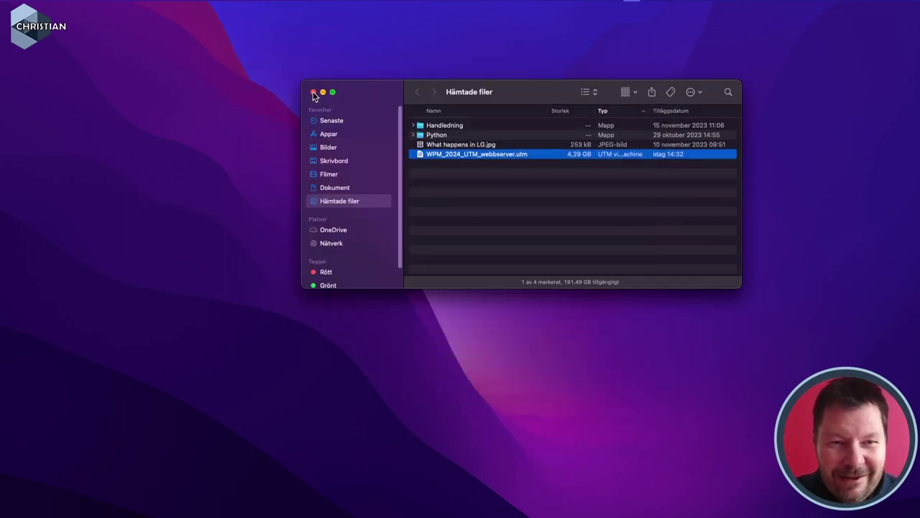
click(313, 92)
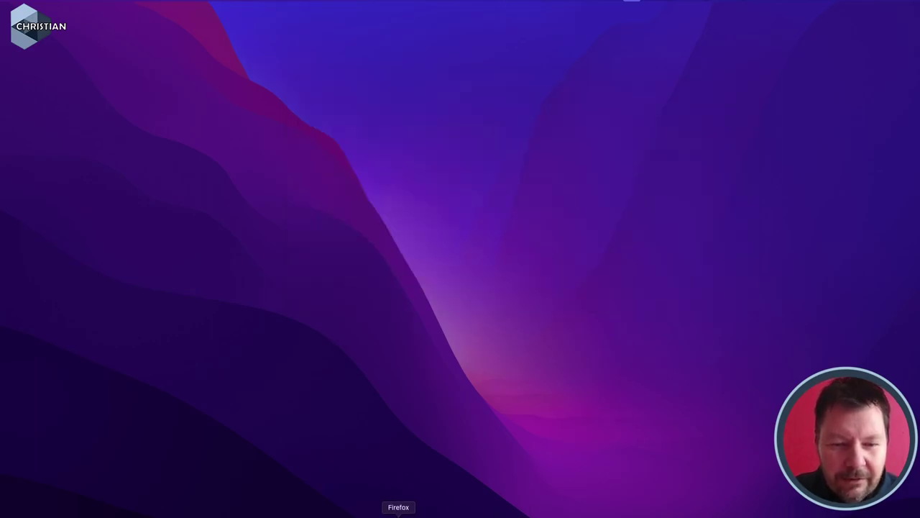
Switch to Firefox, load riktigsajt.se and view the phpinfo.php page from its index
click(400, 512)
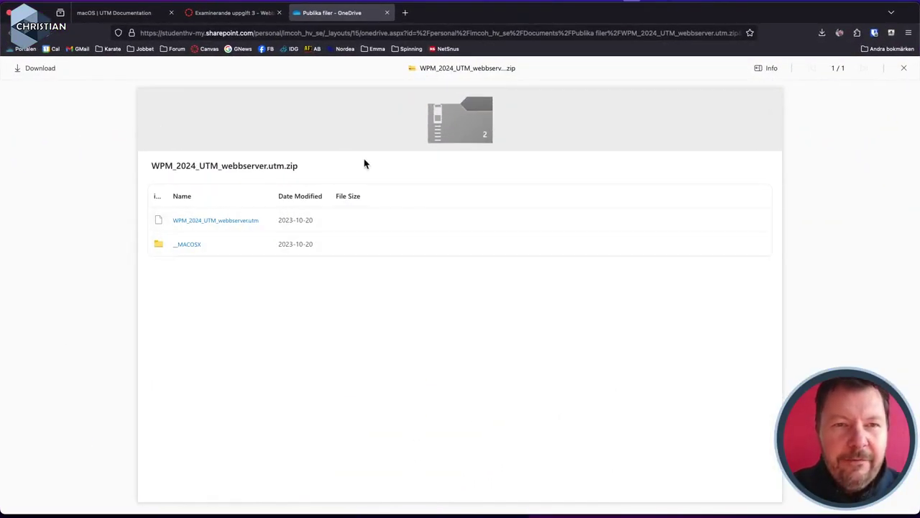
click(361, 32)
text(riktigsajt.se/)
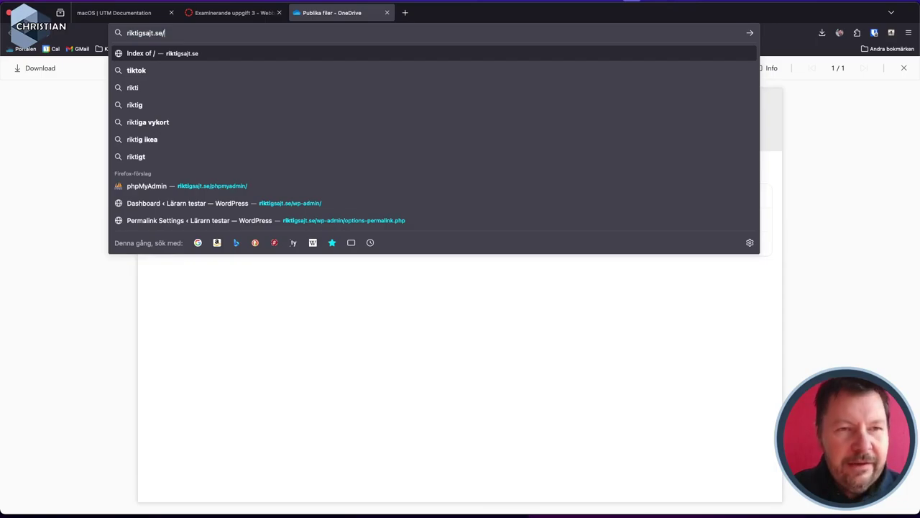
key(Return)
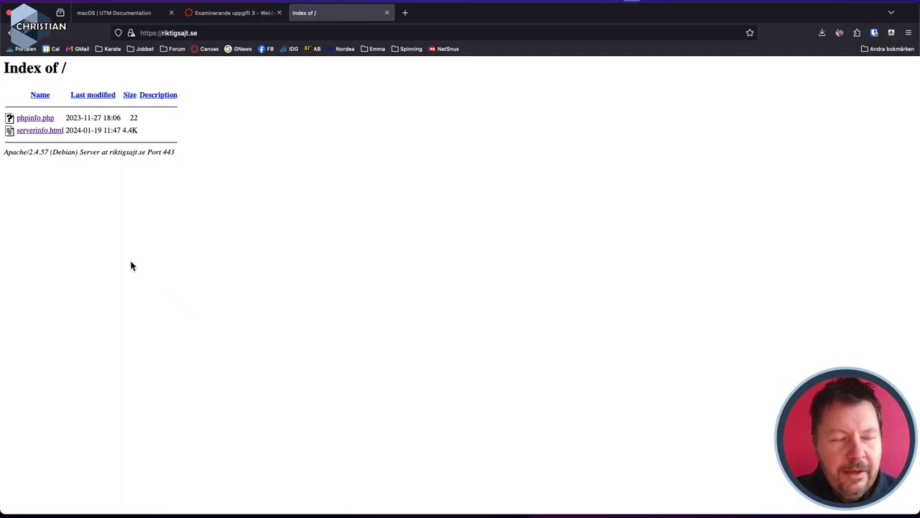
click(45, 119)
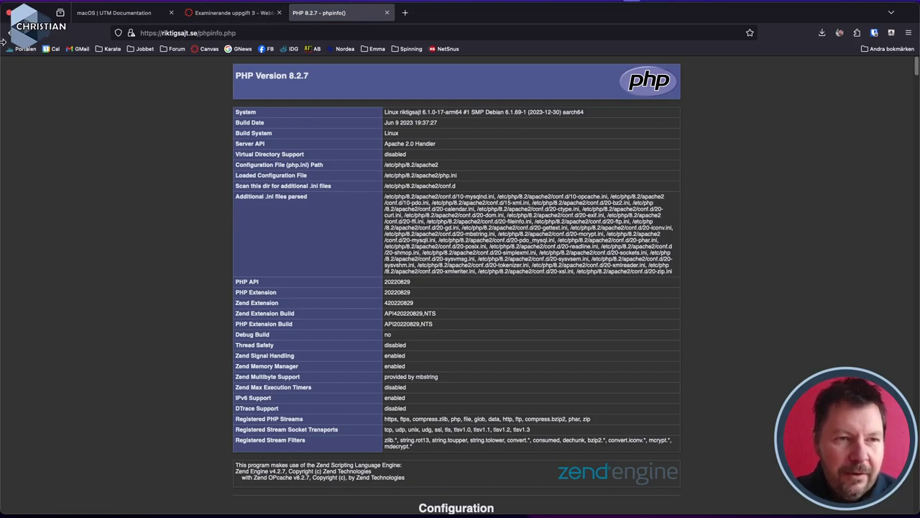
Return to the site index and open serverinfo.html, enlarged to 150%, to read the server's services and login details
click(9, 32)
click(43, 131)
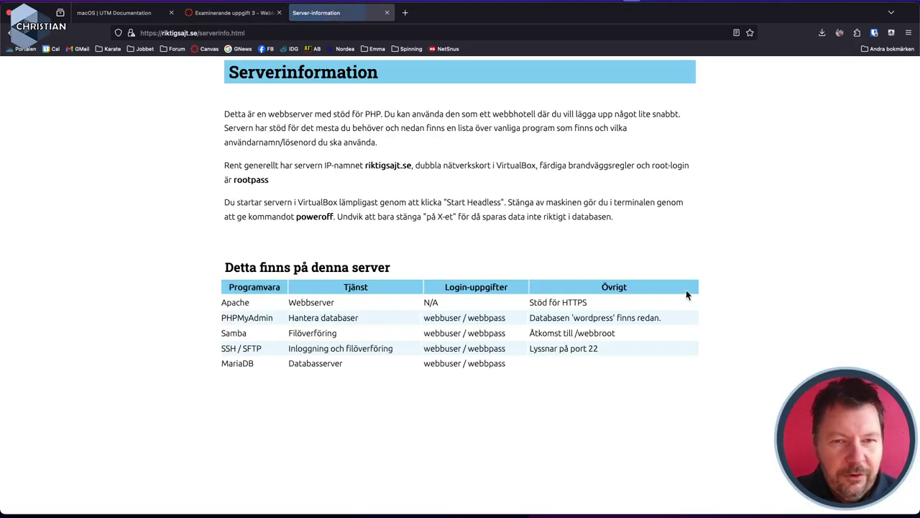
key(super+plus)
key(super+plus)
key(super+plus)
key(super+plus)
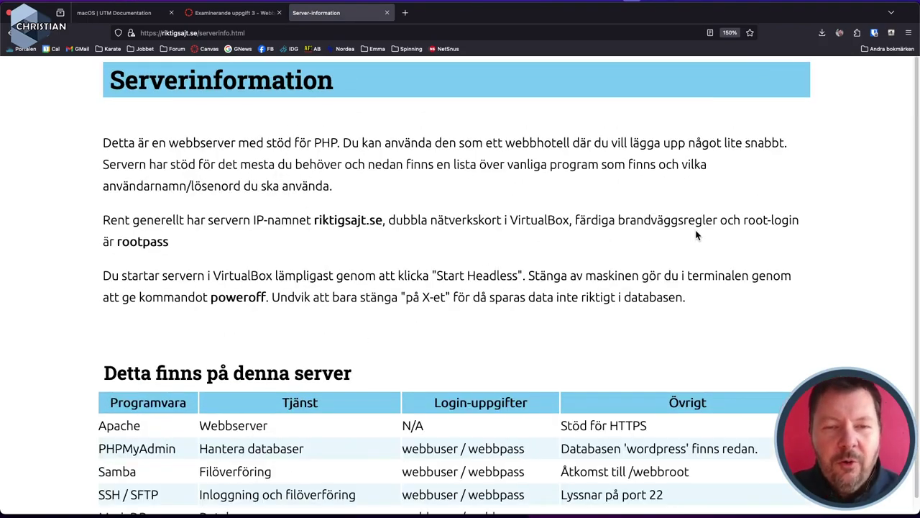
scroll(696, 235, down, 1)
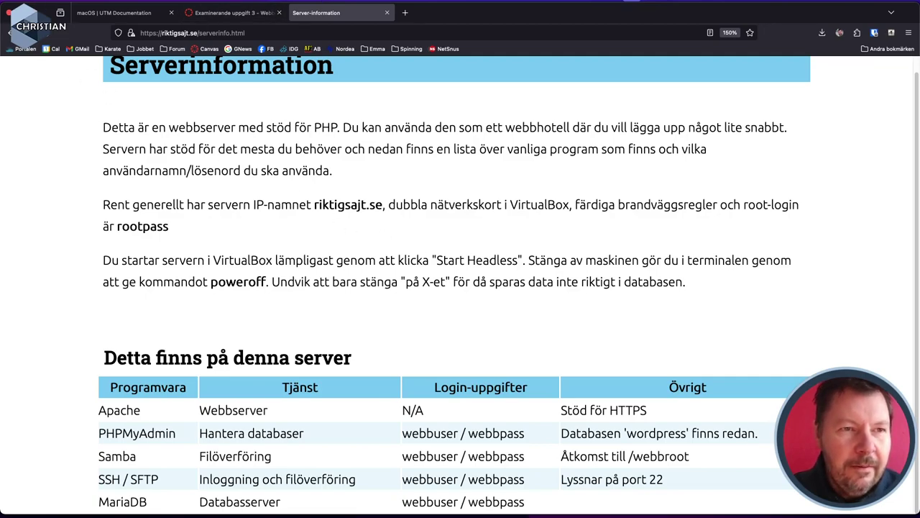
Minimise Firefox, launch Cyberduck, and move and enlarge its window to show all its commands
key(super+m)
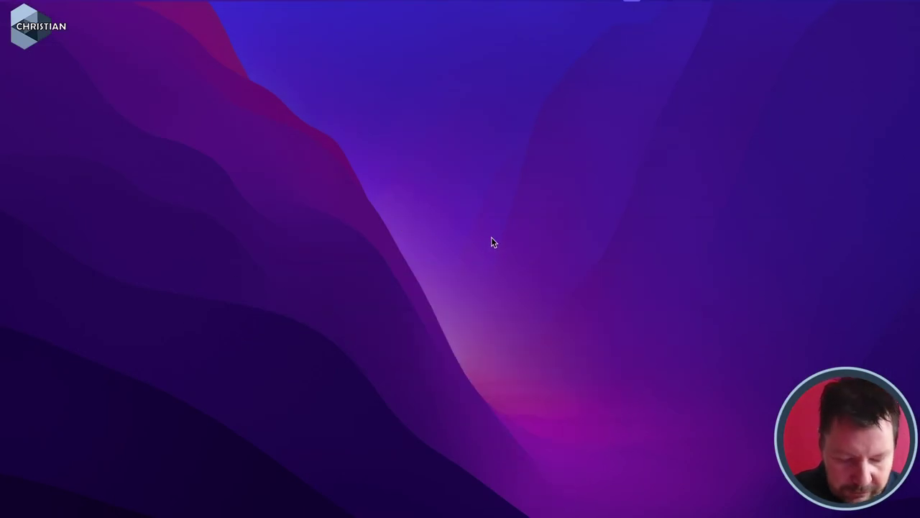
key(super+space)
text(cy)
key(Return)
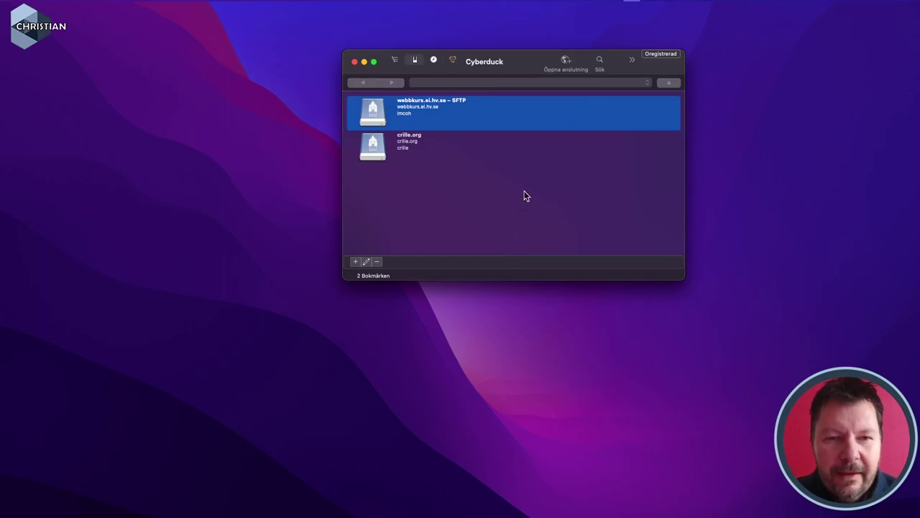
drag(537, 59, 415, 50)
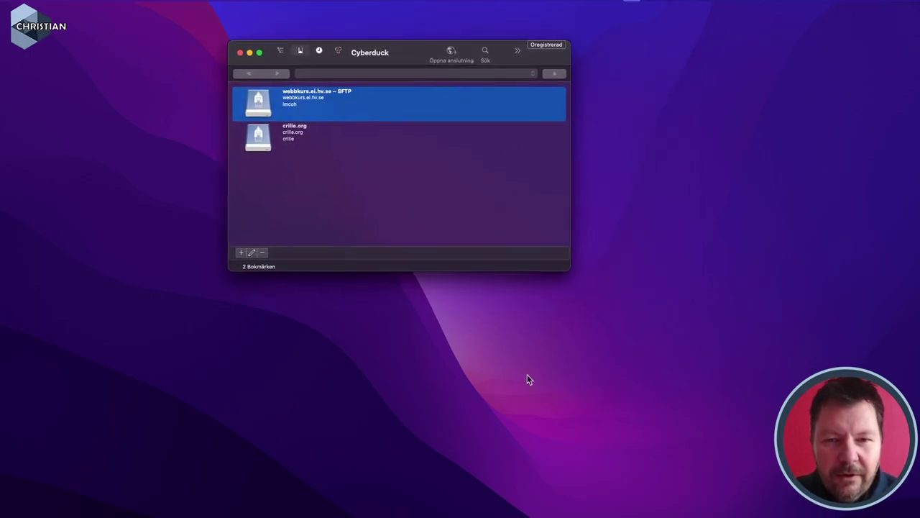
drag(568, 270, 671, 327)
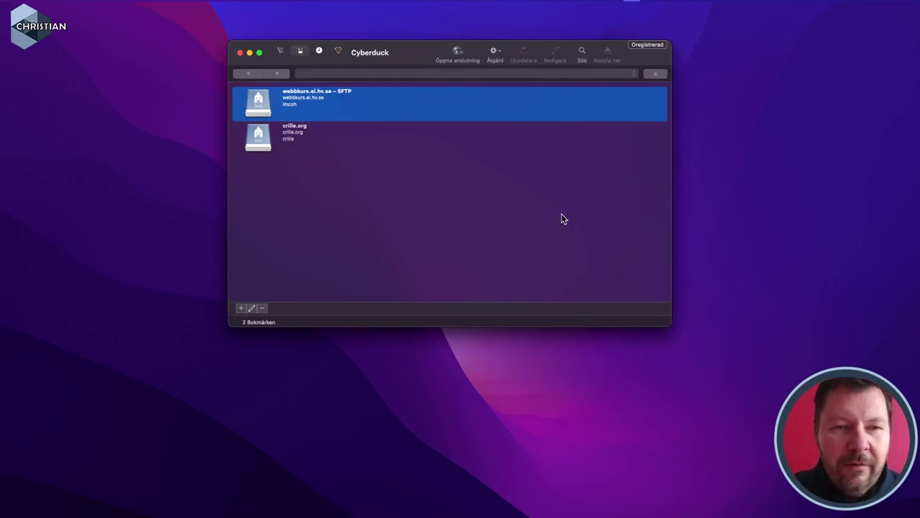
Start a new connection using SMB (Server Message Block) and set the server to riktigsajt.se
click(457, 50)
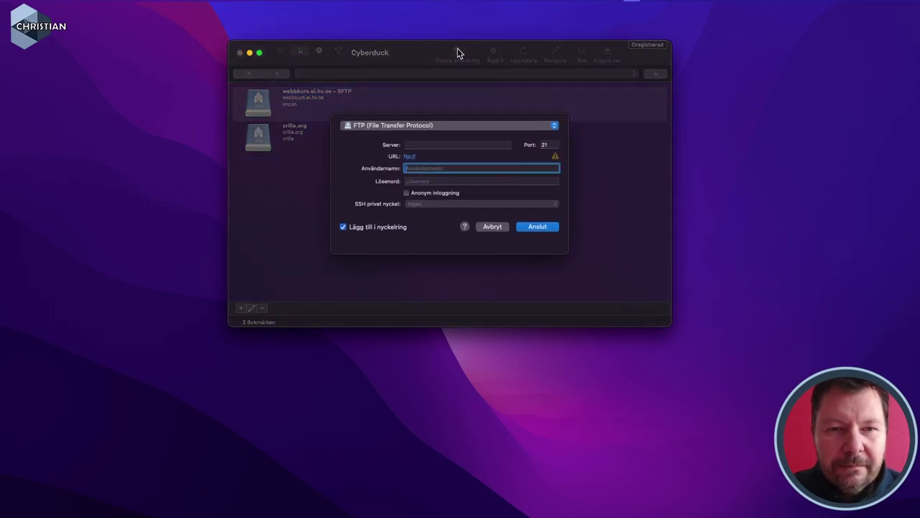
click(411, 126)
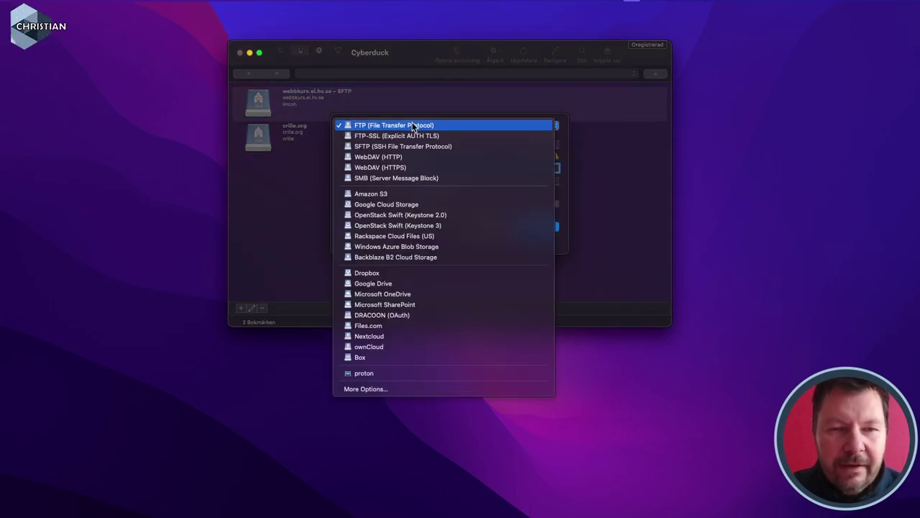
click(412, 180)
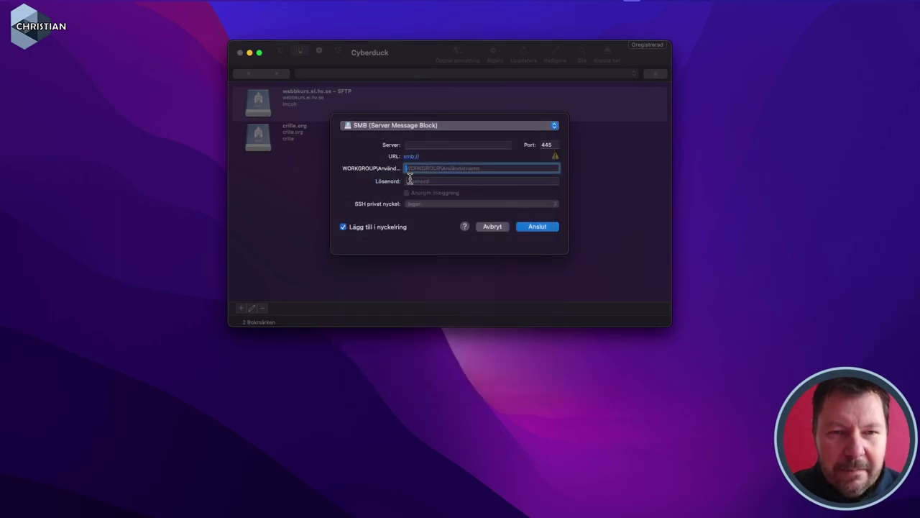
click(422, 145)
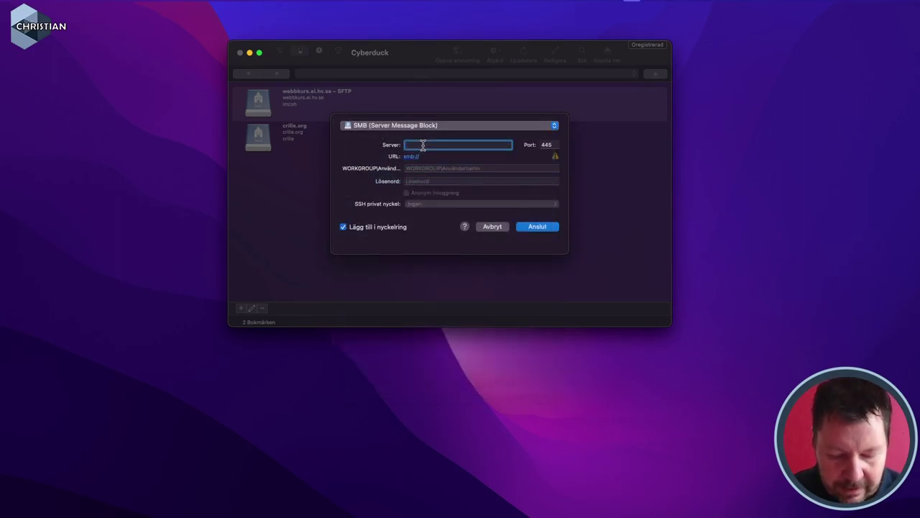
text(riktigsajt)
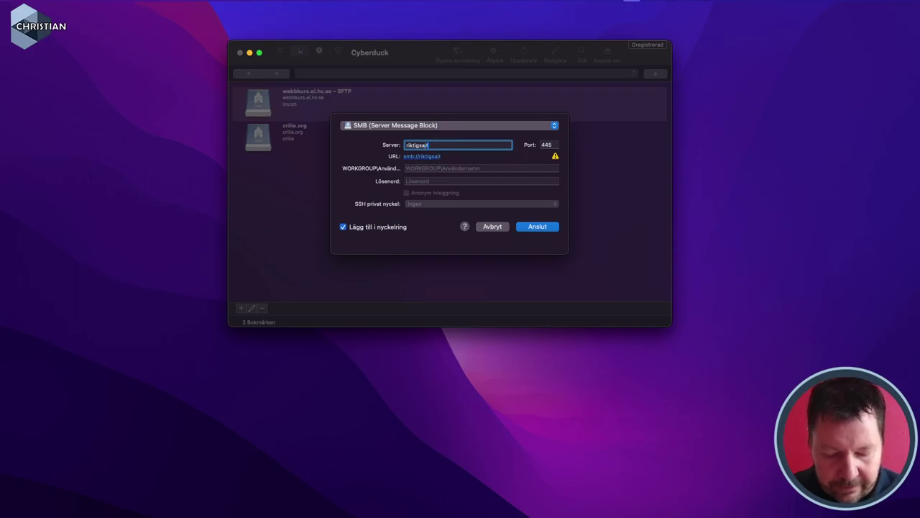
text(.se)
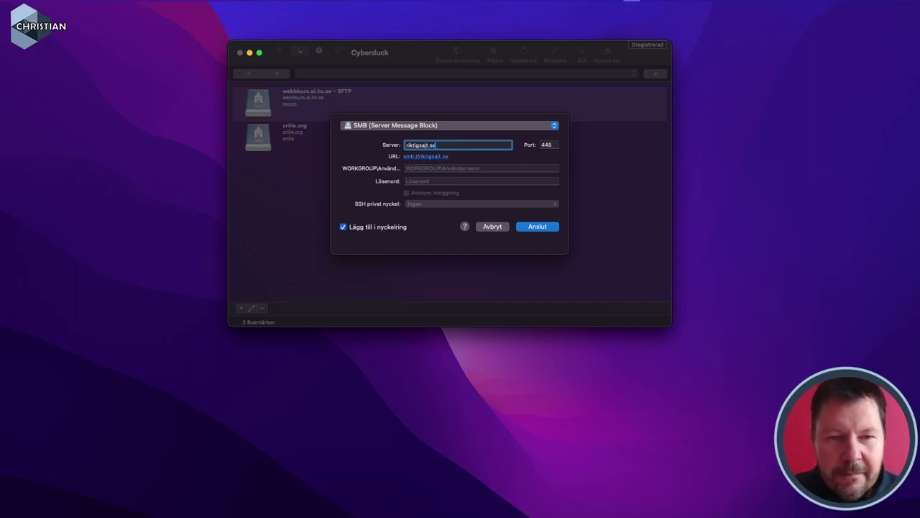
Enter webbuser as the username, fill in the account password, and connect to the SMB server
click(425, 167)
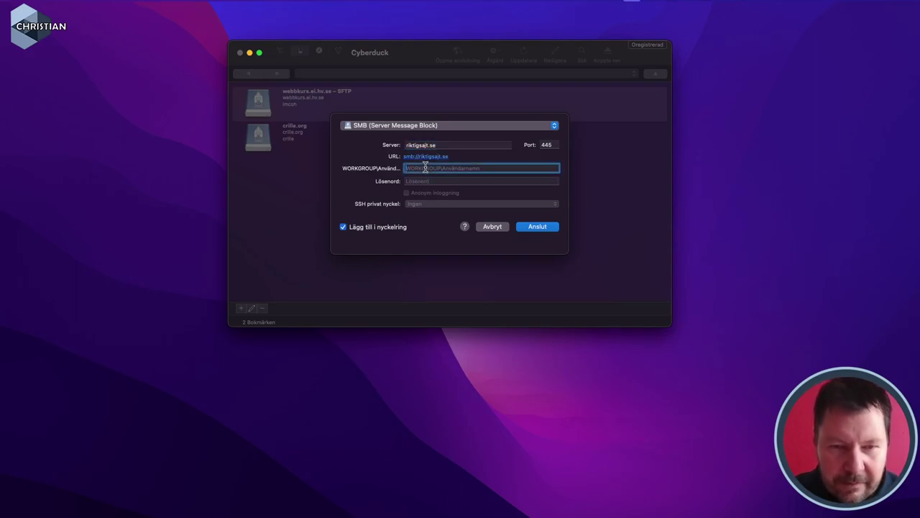
text(we)
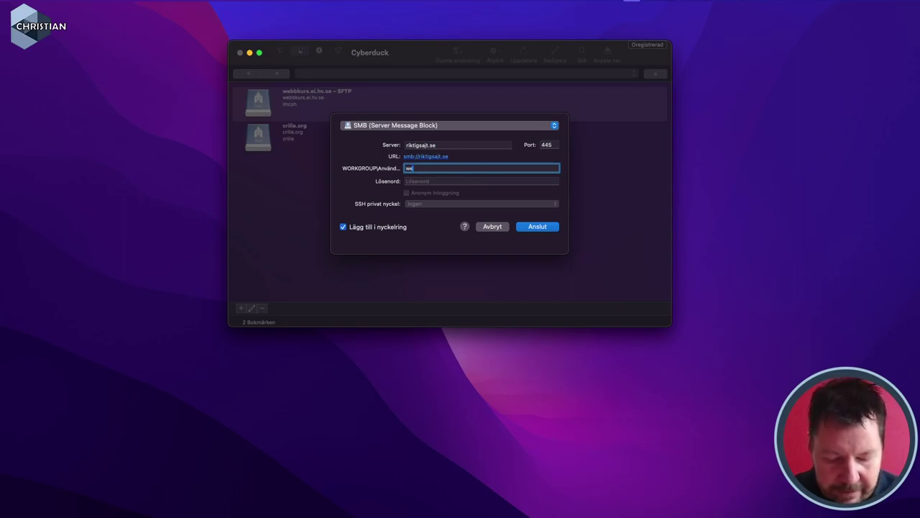
text(bbuserr)
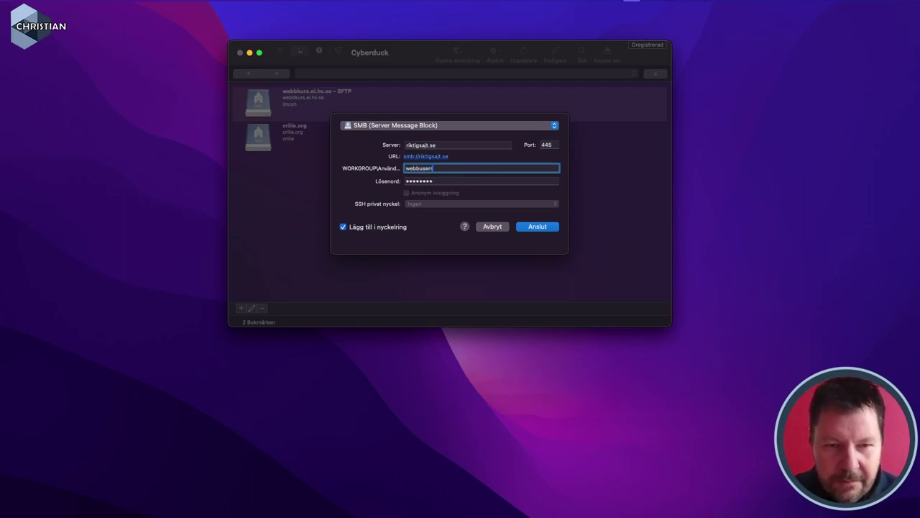
key(BackSpace)
key(Tab)
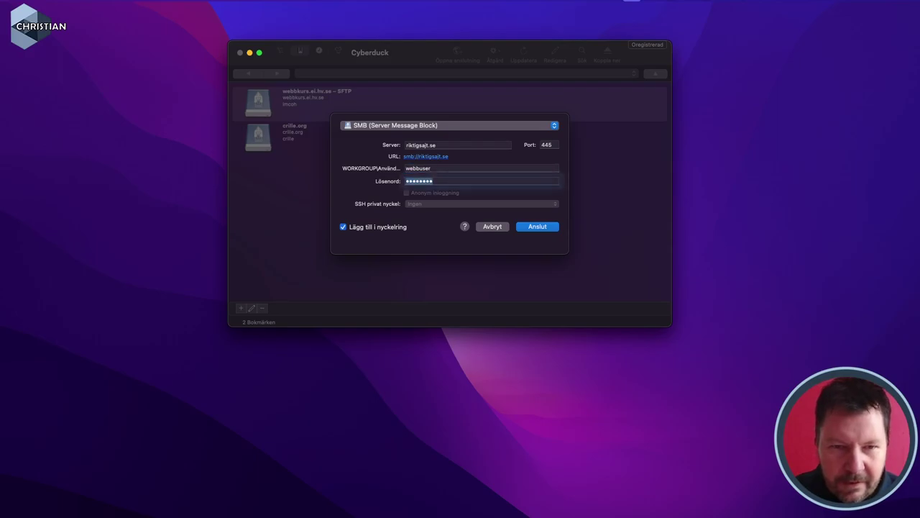
text(••)
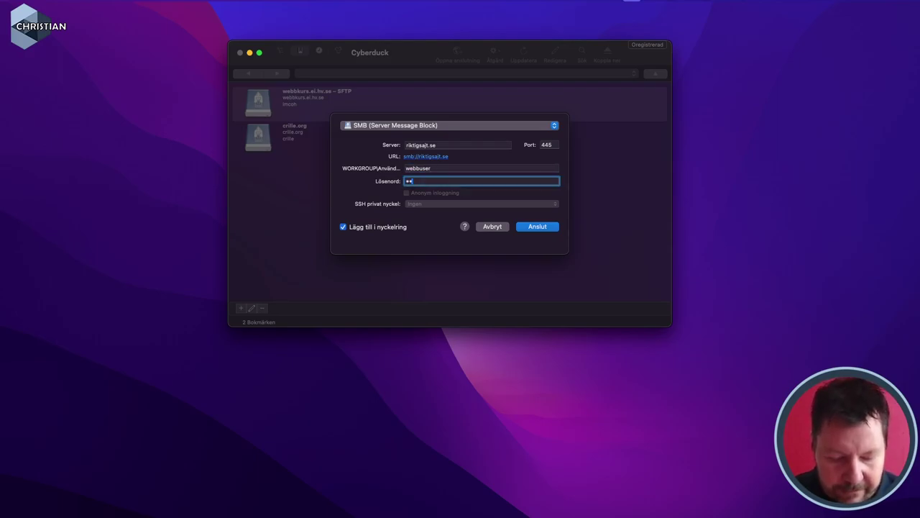
text(••••••)
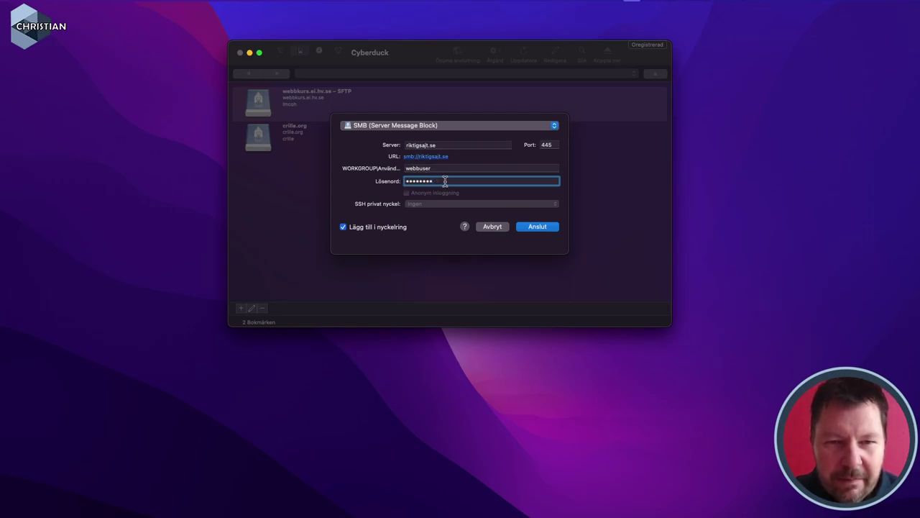
click(547, 229)
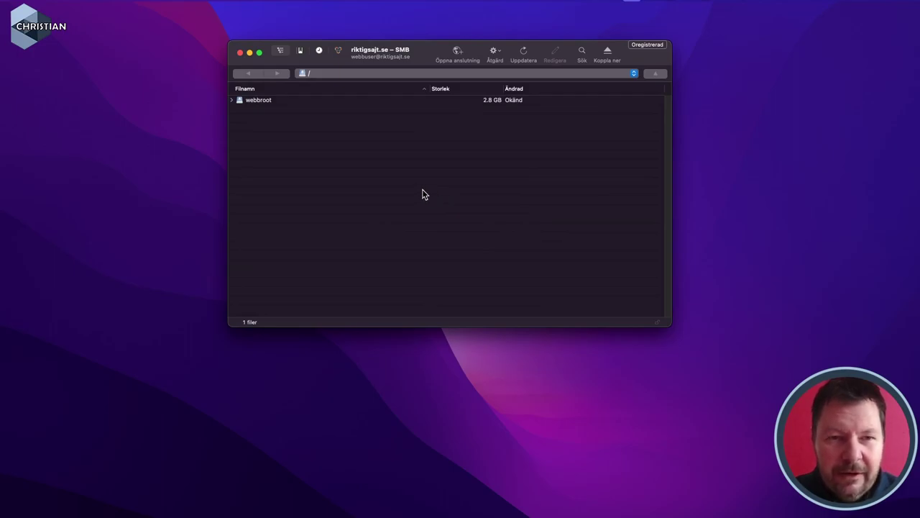
Open the webbroot share and compare its files with the riktigsajt.se index page in Firefox, minimising the browser when done
click(266, 107)
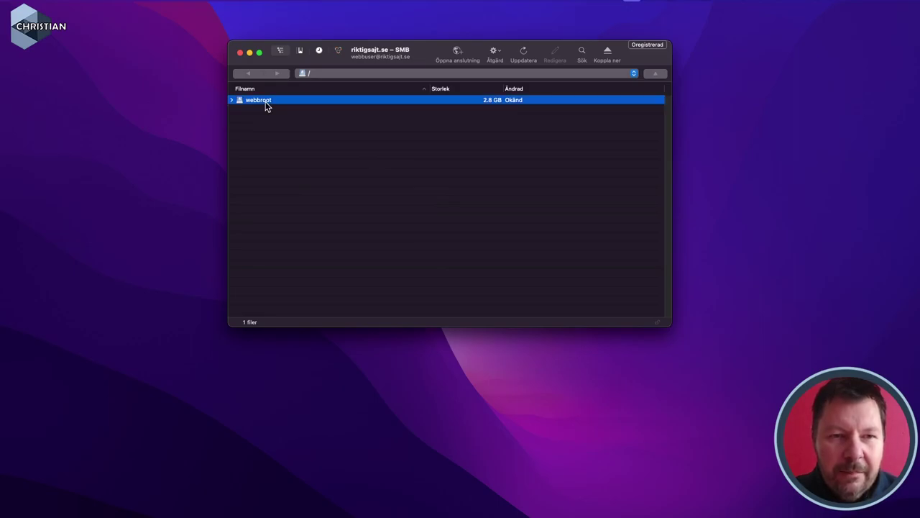
double_click(266, 106)
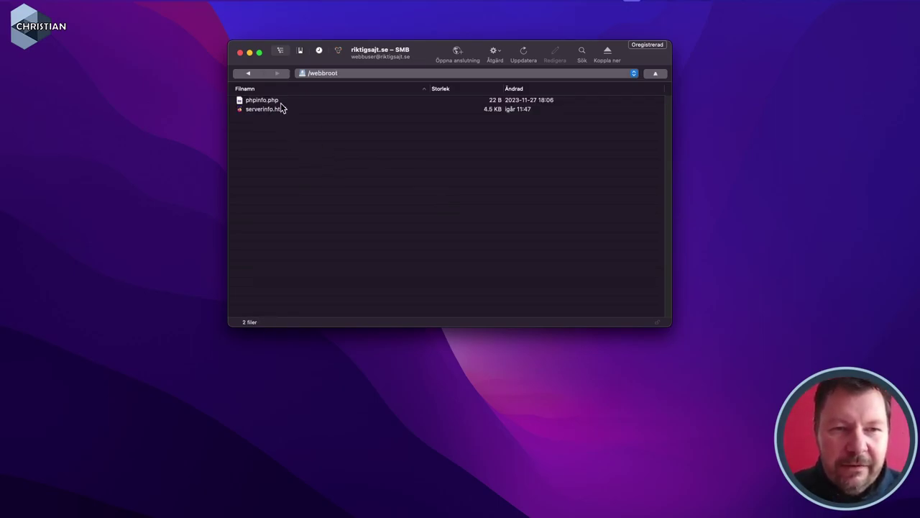
click(396, 515)
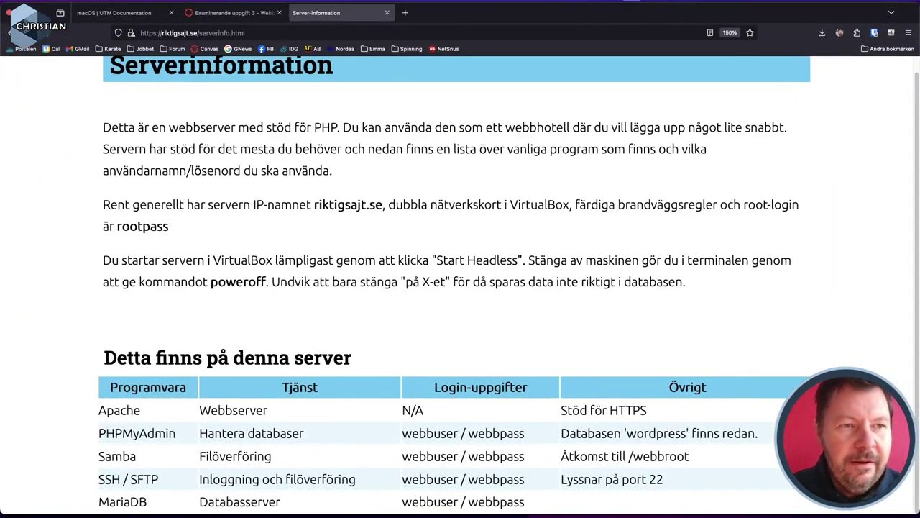
click(10, 33)
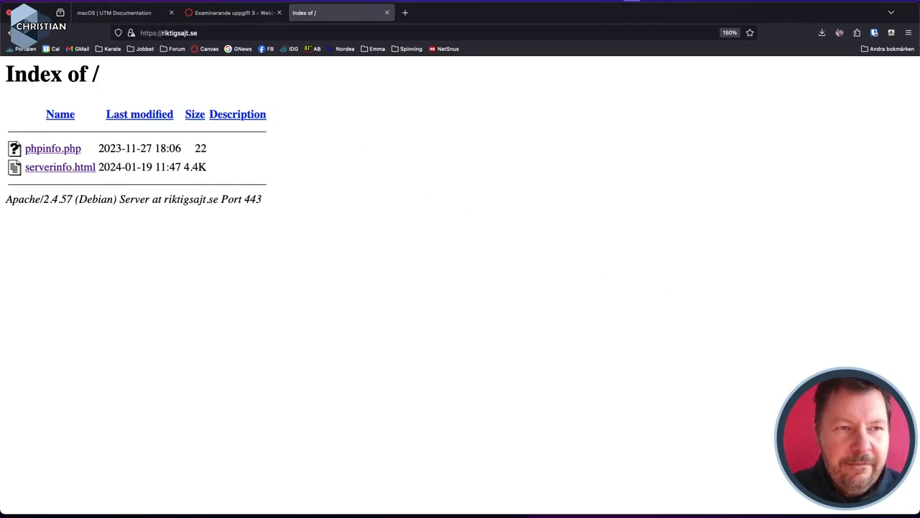
key(super+m)
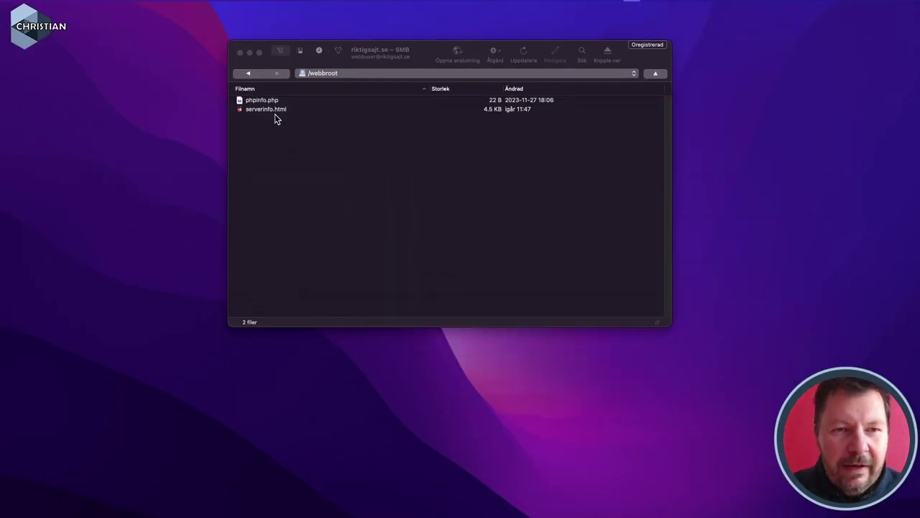
Open serverinfo.html from webbroot in the external editor, look through its code, and quit Visual Studio Code without editing
click(270, 112)
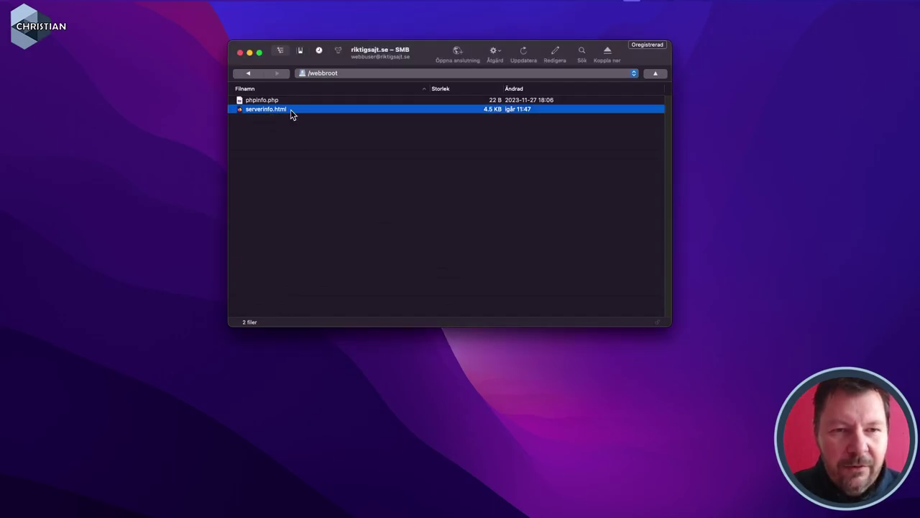
click(553, 55)
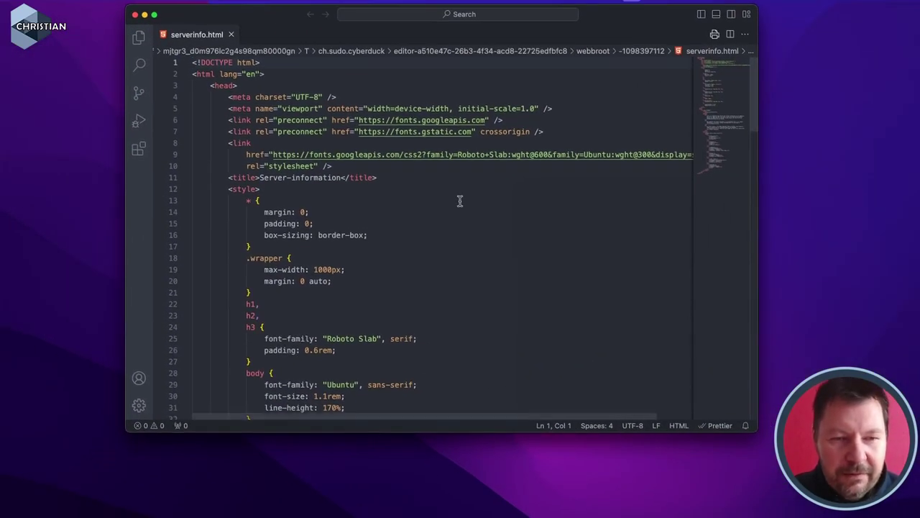
scroll(456, 211, down, 20)
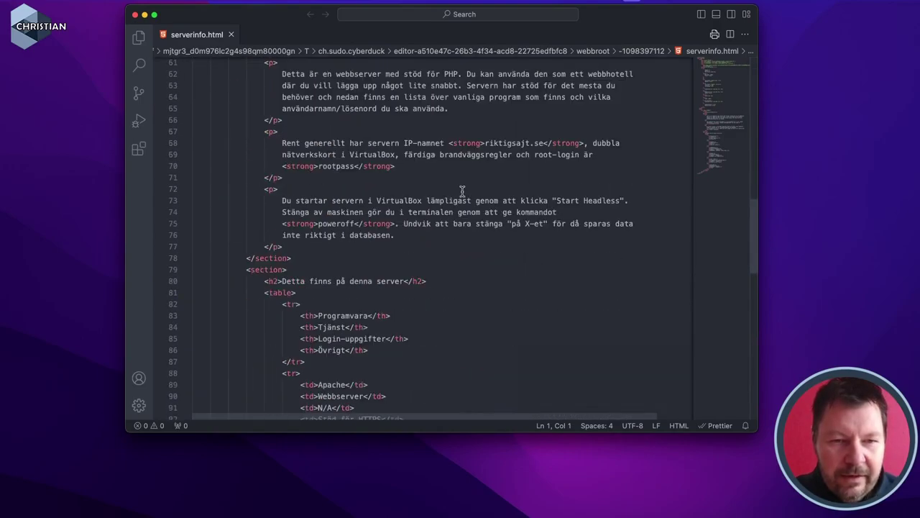
scroll(462, 190, up, 20)
click(231, 35)
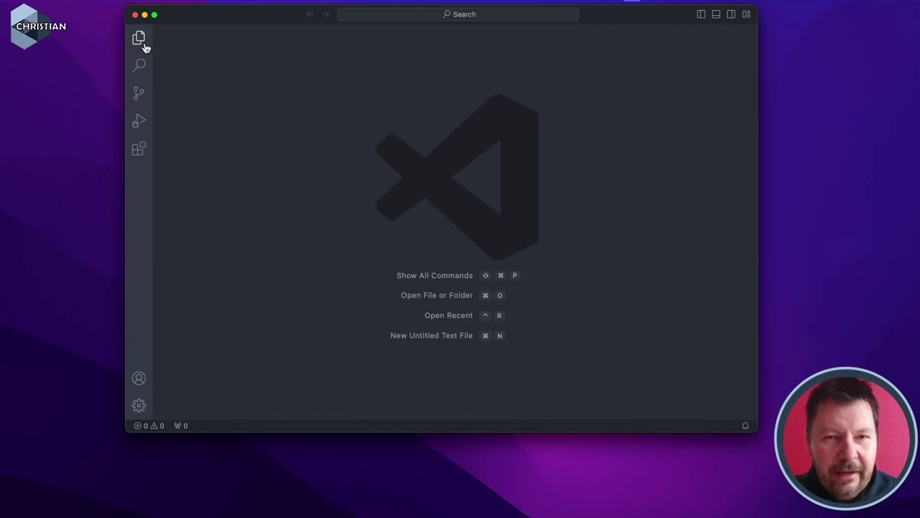
key(super+q)
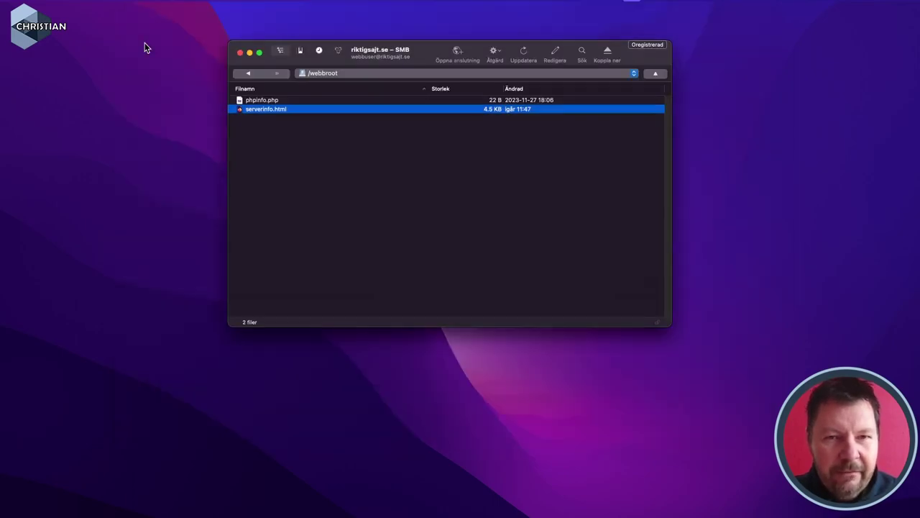
click(333, 253)
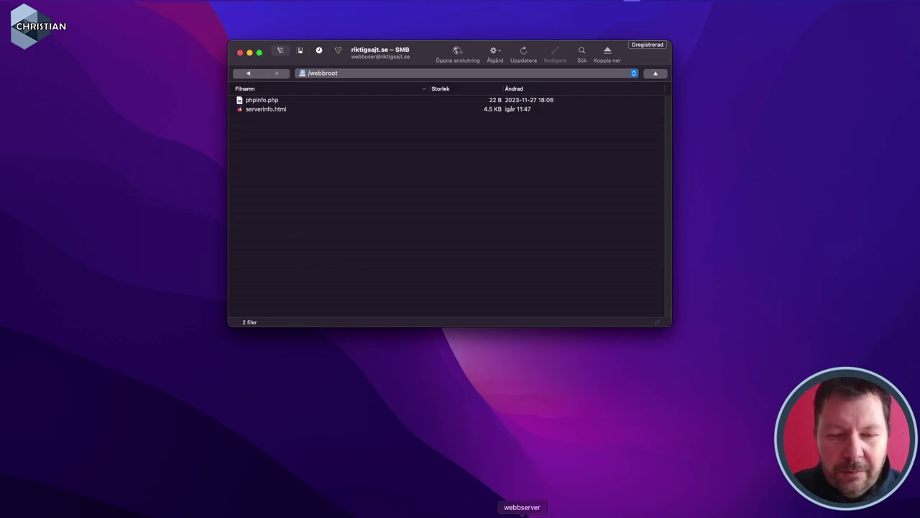
Switch to the webbserver virtual machine, shut it down with poweroff, and close its window to return to UTM's machine list
click(522, 515)
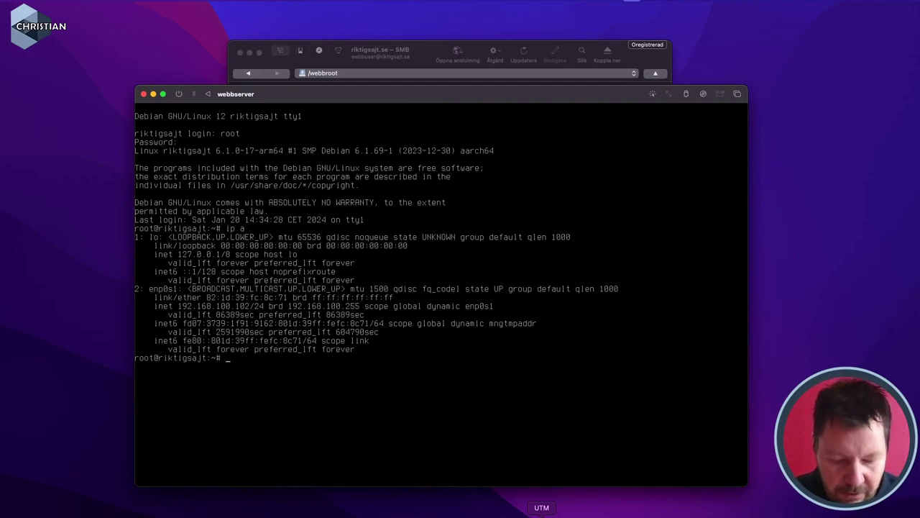
text(poweroff)
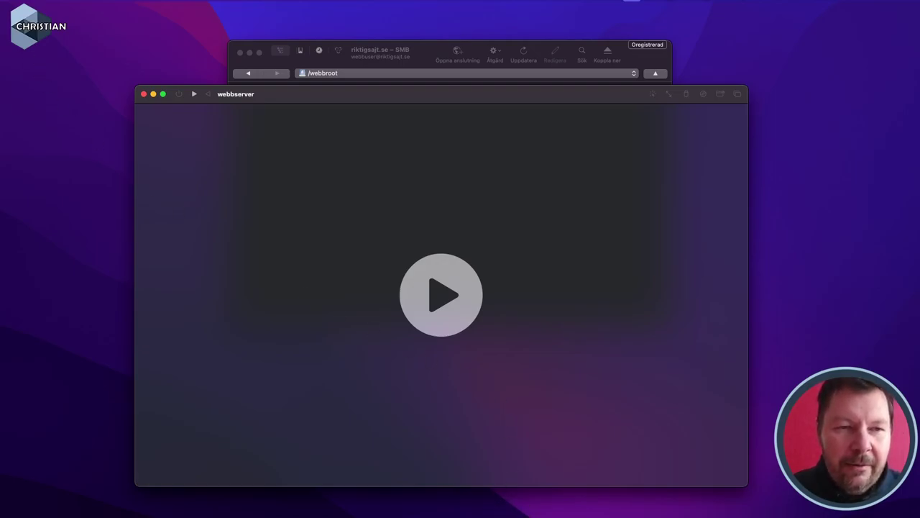
click(144, 94)
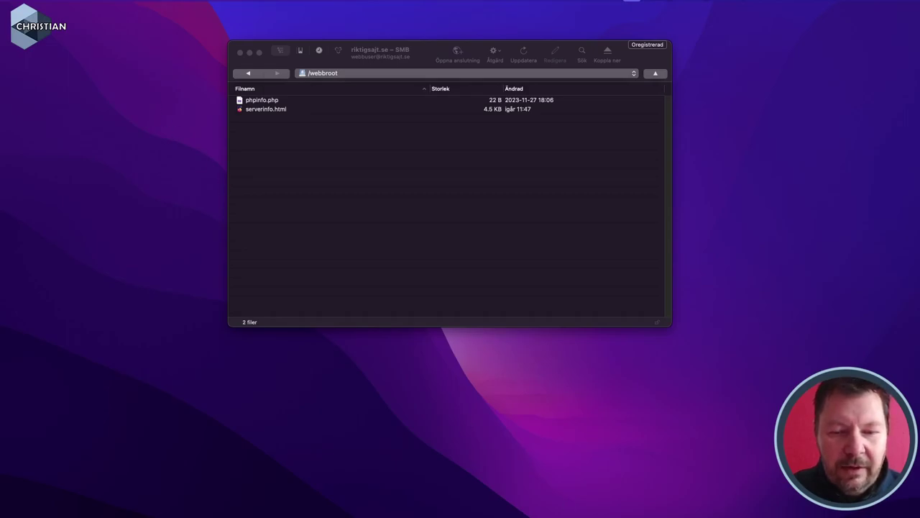
click(493, 515)
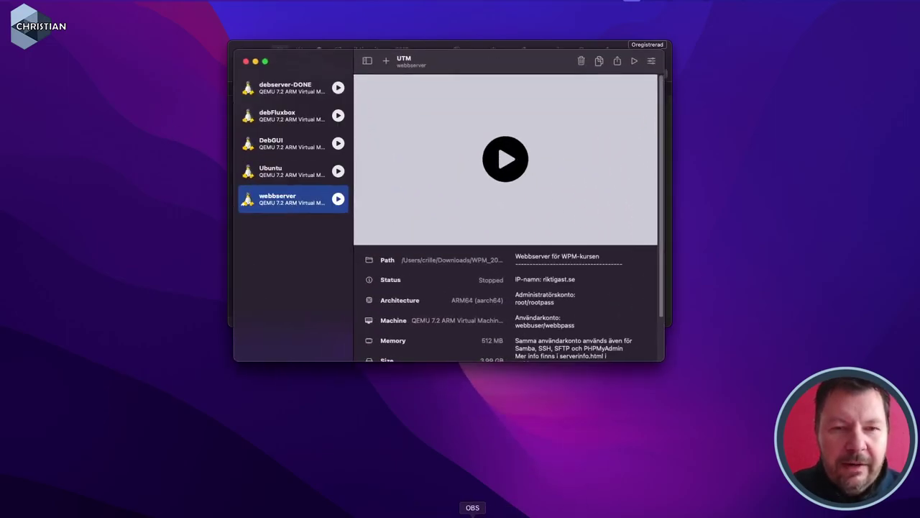